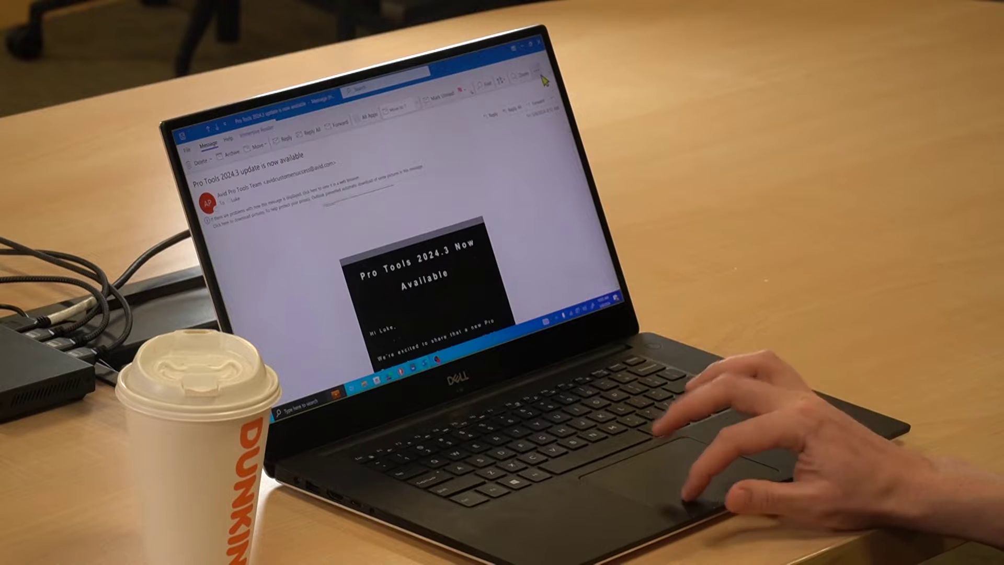
# Step: Have Outlook read the Pro Tools update email aloud using Read Aloud from the more-commands menu
pyautogui.click(538, 73)
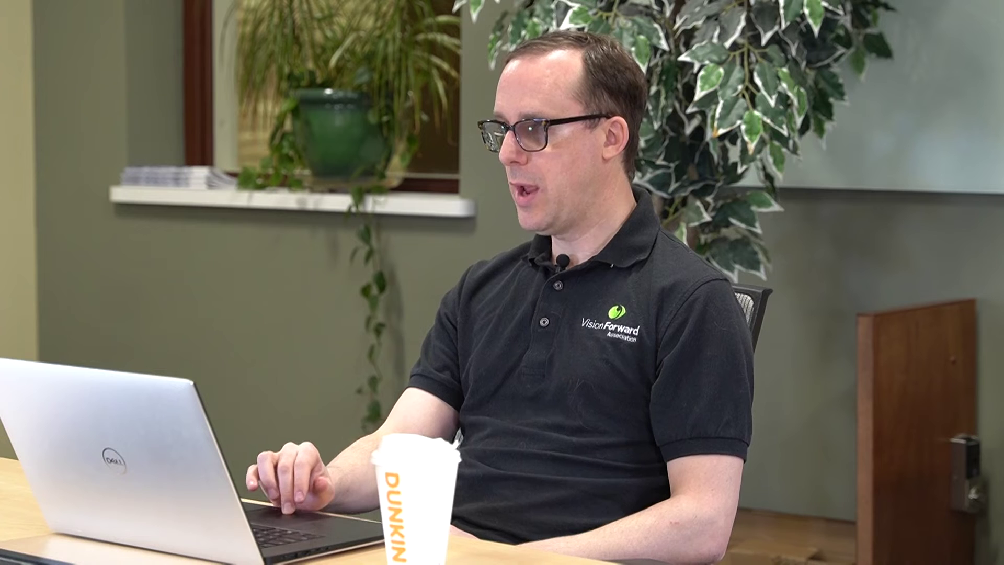
pyautogui.moveTo(555, 205)
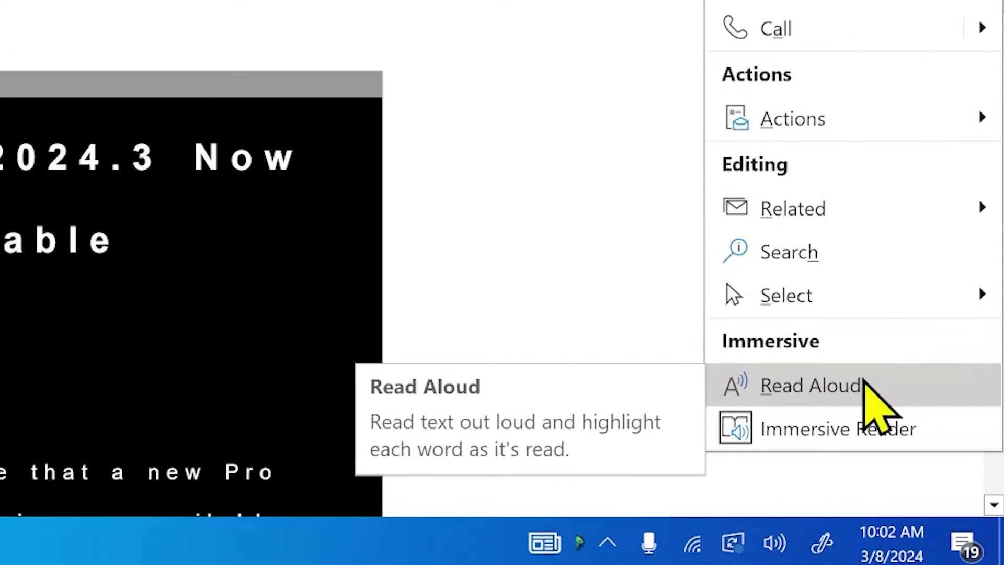
pyautogui.click(864, 384)
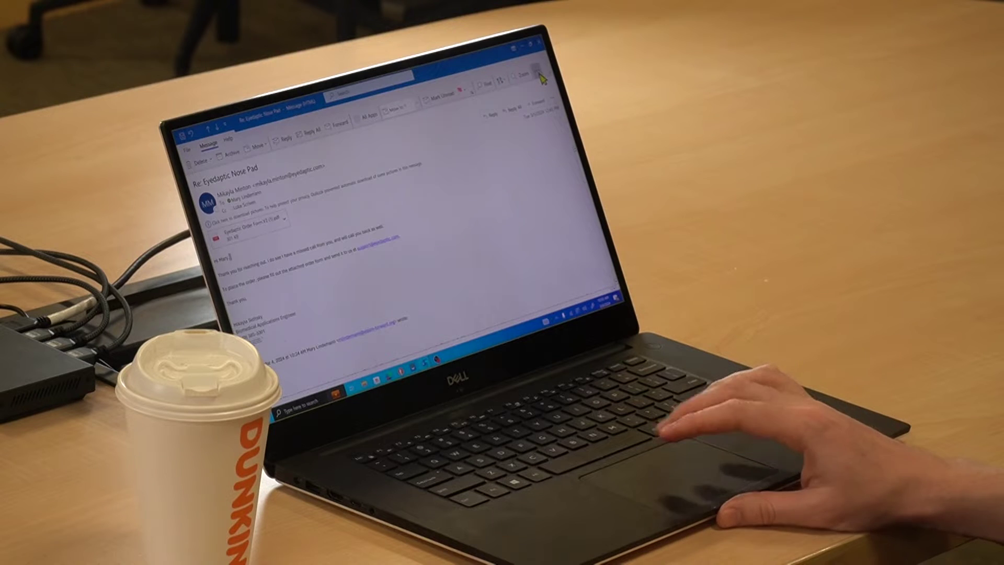
# Step: Open the Eyedaptic reply in Immersive Reader and scroll through it
pyautogui.click(542, 78)
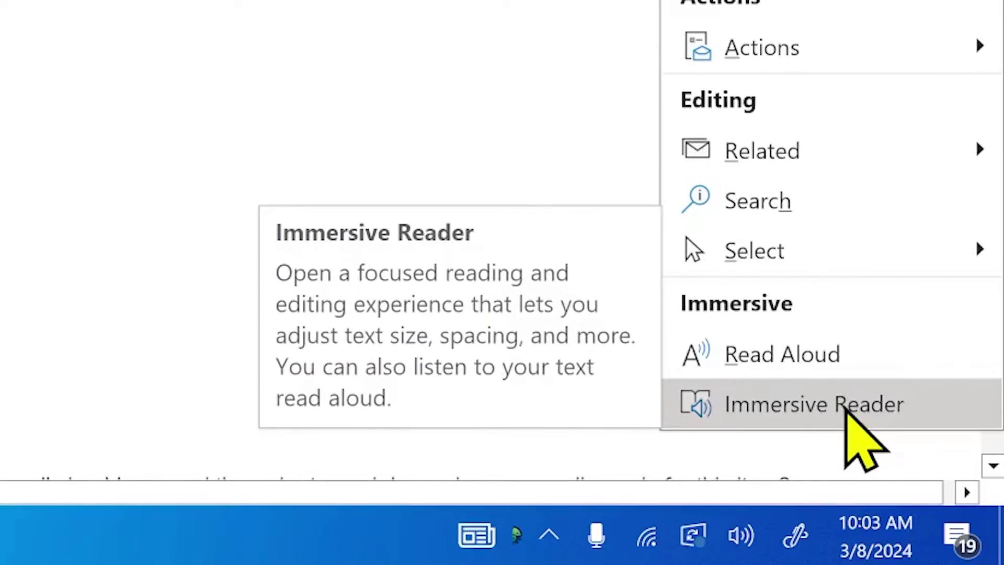
pyautogui.click(845, 408)
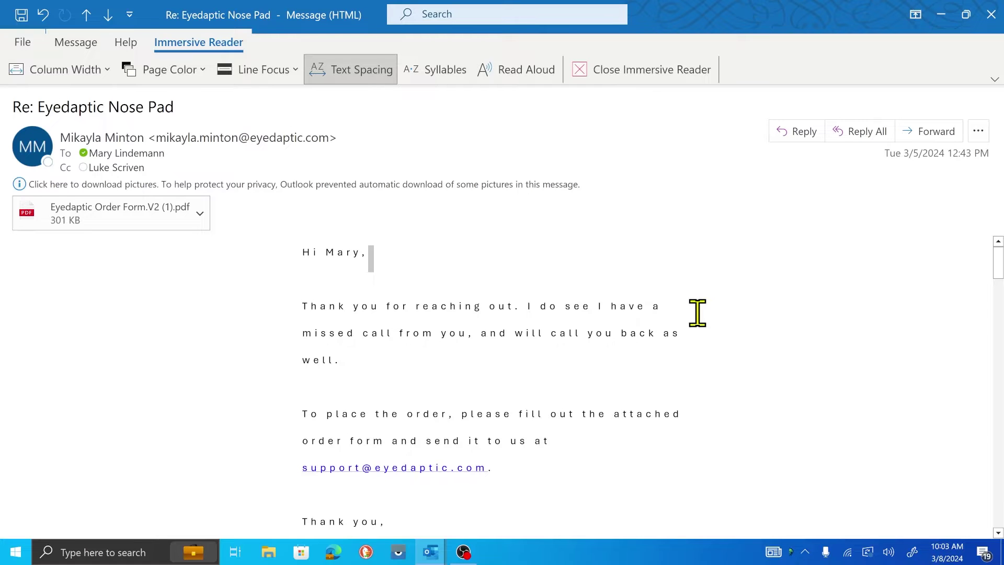
pyautogui.keyDown('ctrl'); pyautogui.scroll(1, 518, 342); pyautogui.keyUp('ctrl')
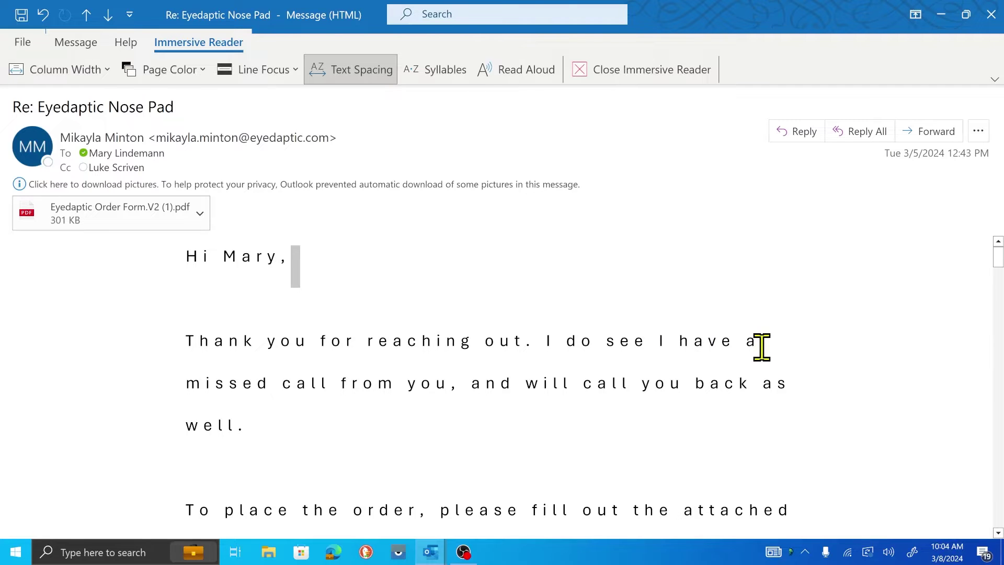
pyautogui.scroll(-1, 762, 348)
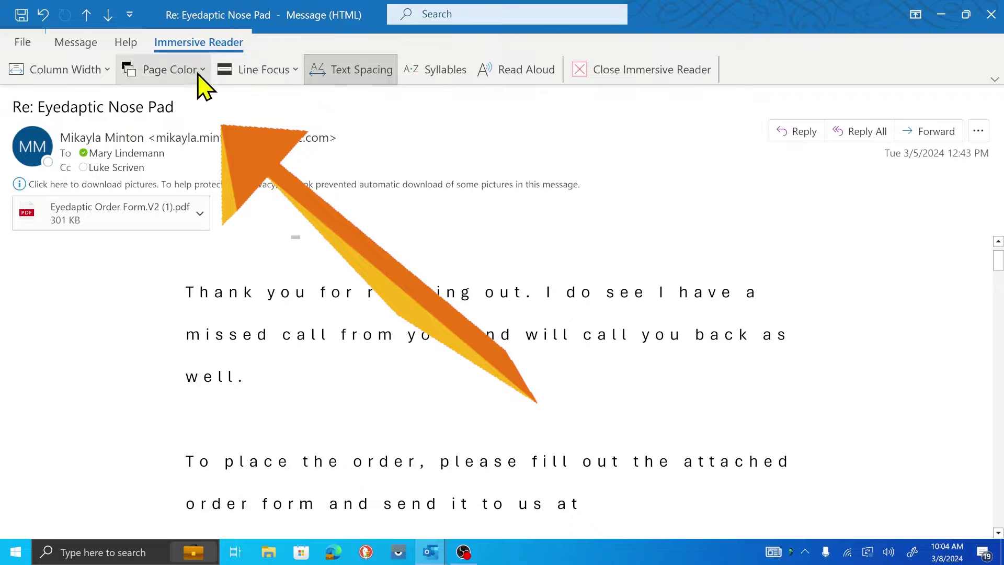
# Step: Set Immersive Reader's page colour to black and Line Focus to One Line
pyautogui.click(201, 70)
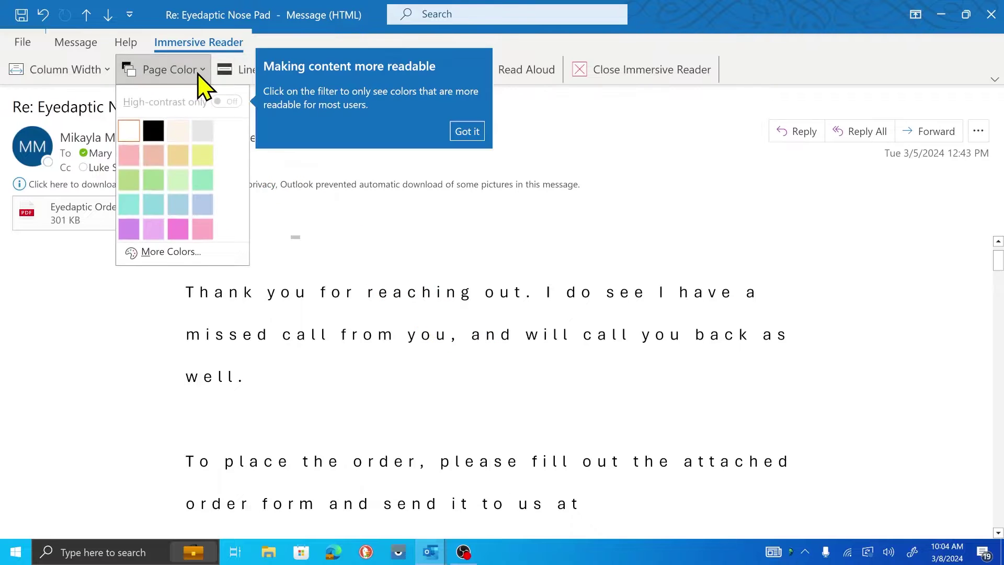
pyautogui.click(154, 131)
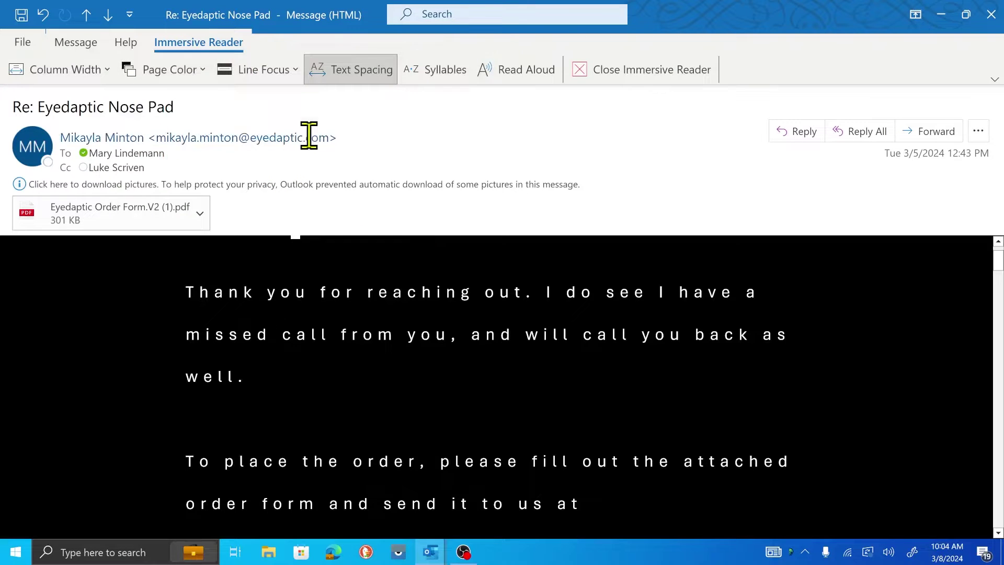
pyautogui.click(293, 74)
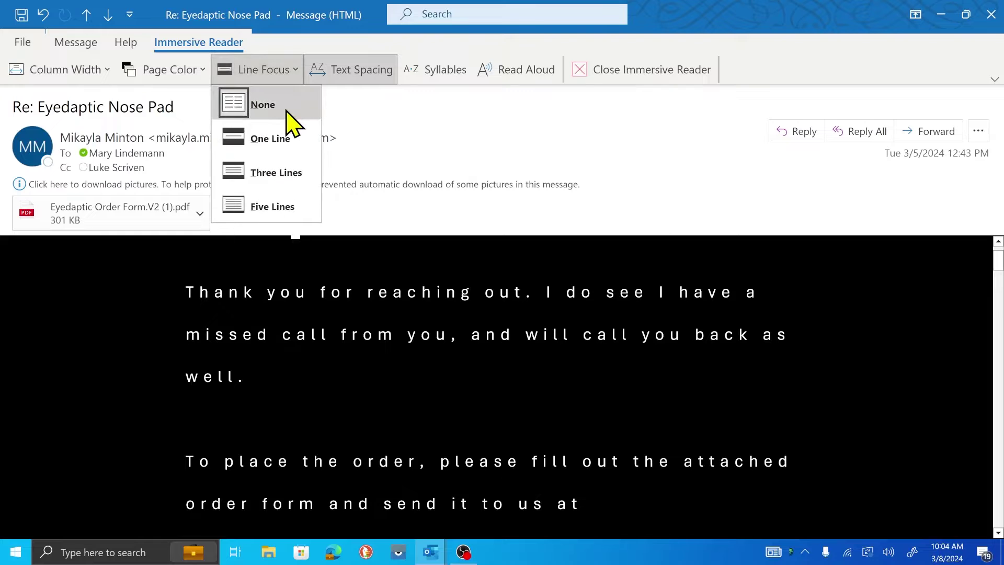
pyautogui.click(286, 137)
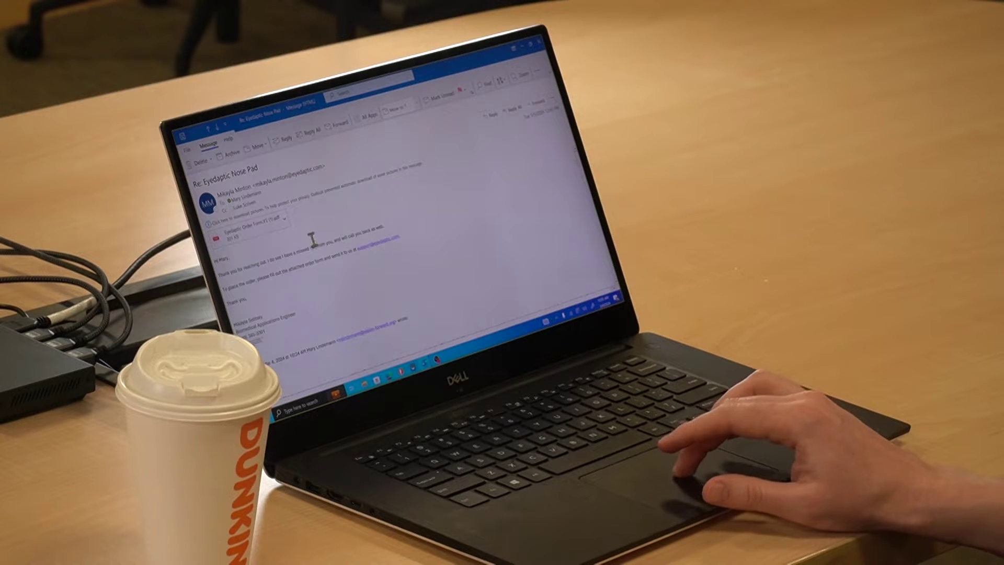
# Step: Zoom the Eyedaptic reply's body text up to 210%
pyautogui.scroll(5, 307, 246)
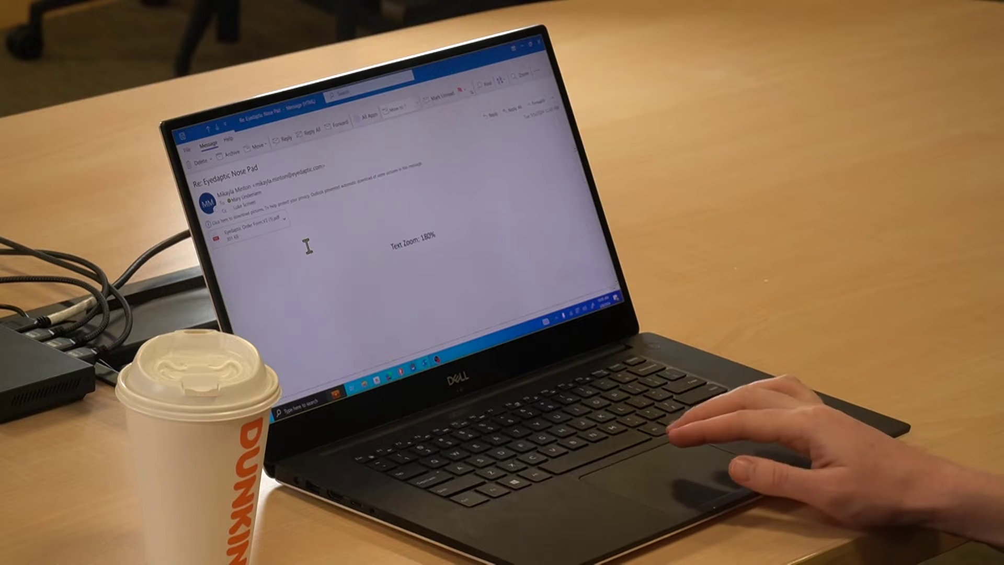
pyautogui.scroll(2, 307, 246)
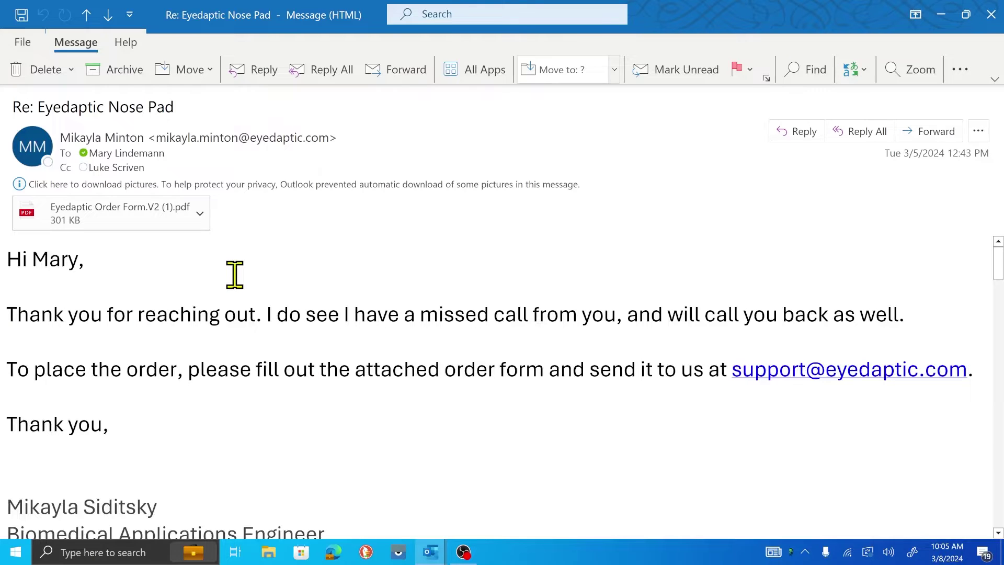
pyautogui.scroll(3, 235, 274)
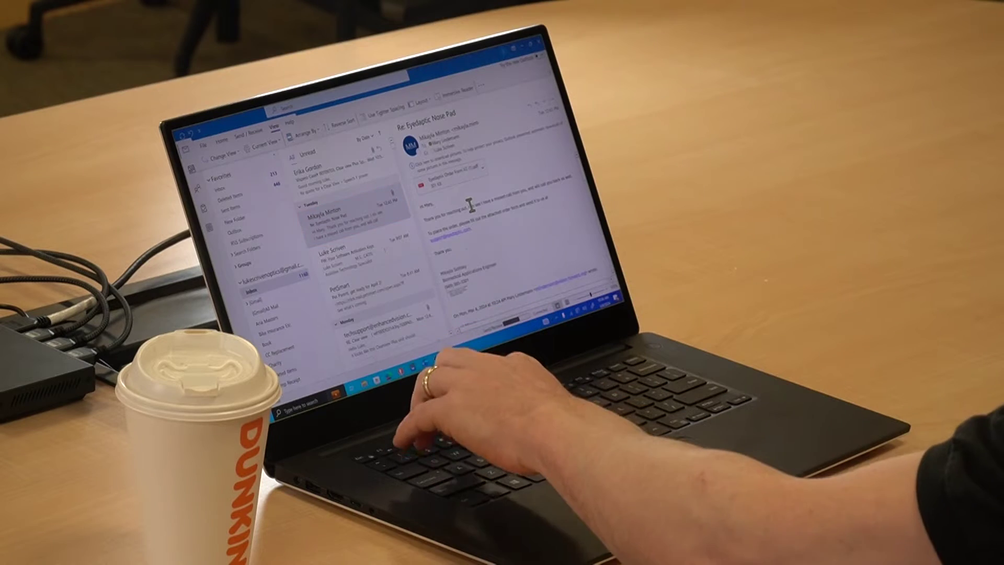
# Step: Open Ease of Access display settings via a 'mxc' search and raise text size from 144% to 177%
pyautogui.press('super')
pyautogui.write('m')
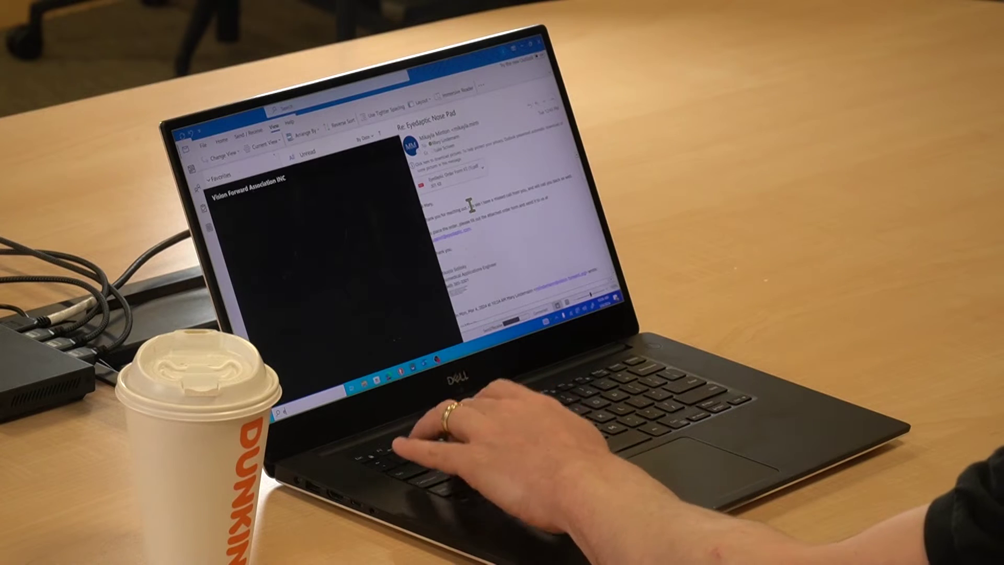
pyautogui.write('xc')
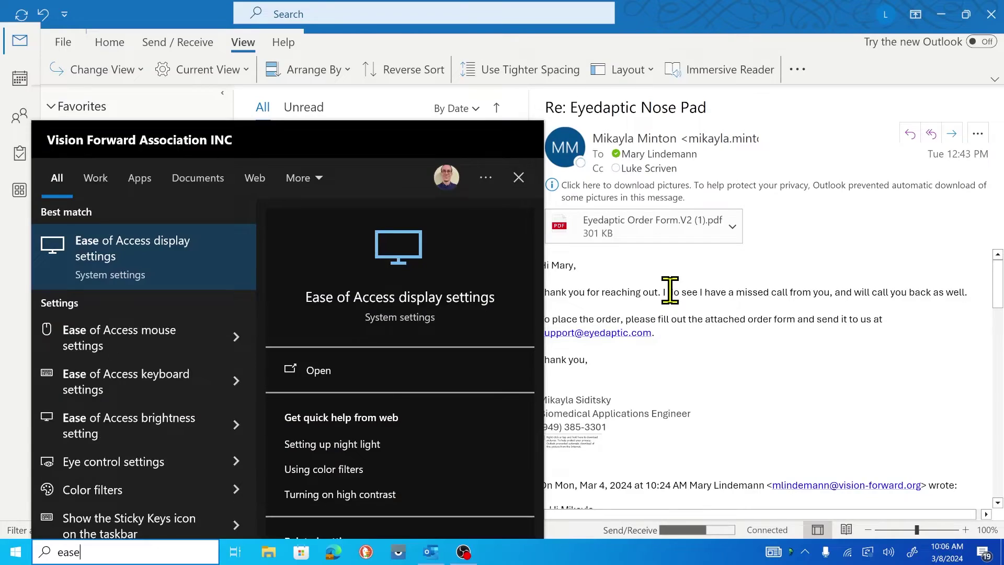
pyautogui.press('Return')
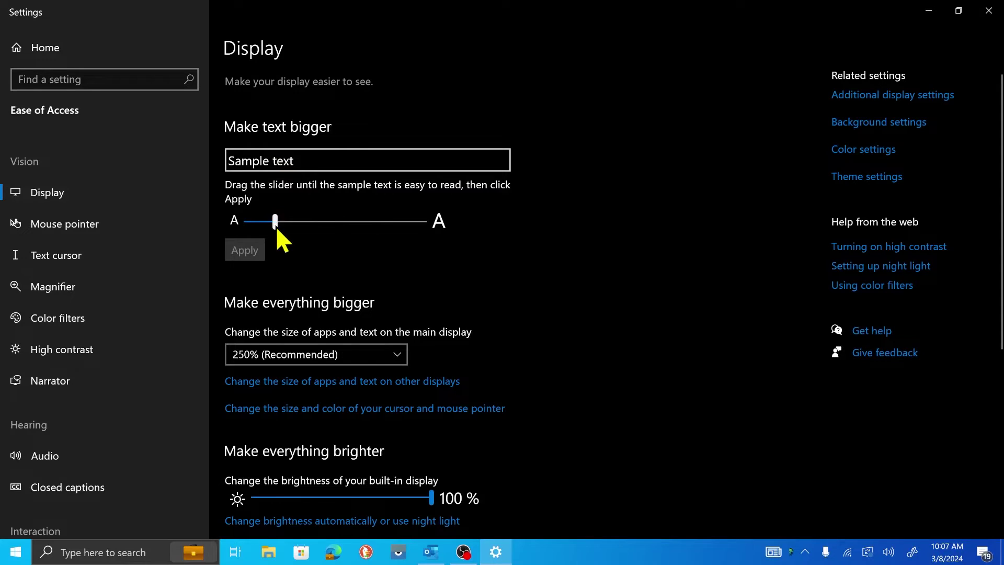
pyautogui.moveTo(330, 229); pyautogui.dragTo(363, 233)
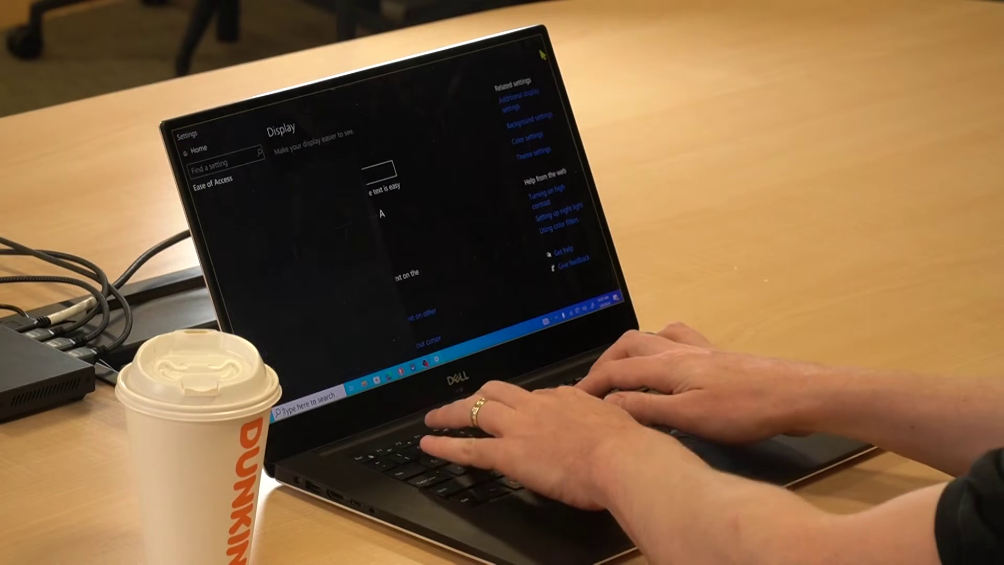
# Step: Search 'outlook' from the Start menu to switch back to Outlook
pyautogui.press('super')
pyautogui.write('outlook')
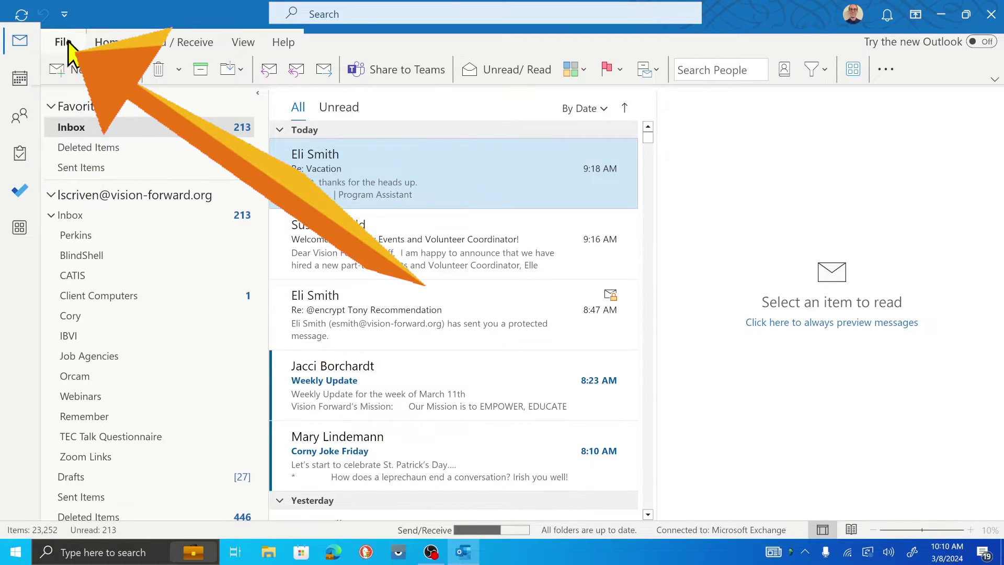
# Step: Open Outlook Options from the File view with Alt, F, T
pyautogui.click(69, 42)
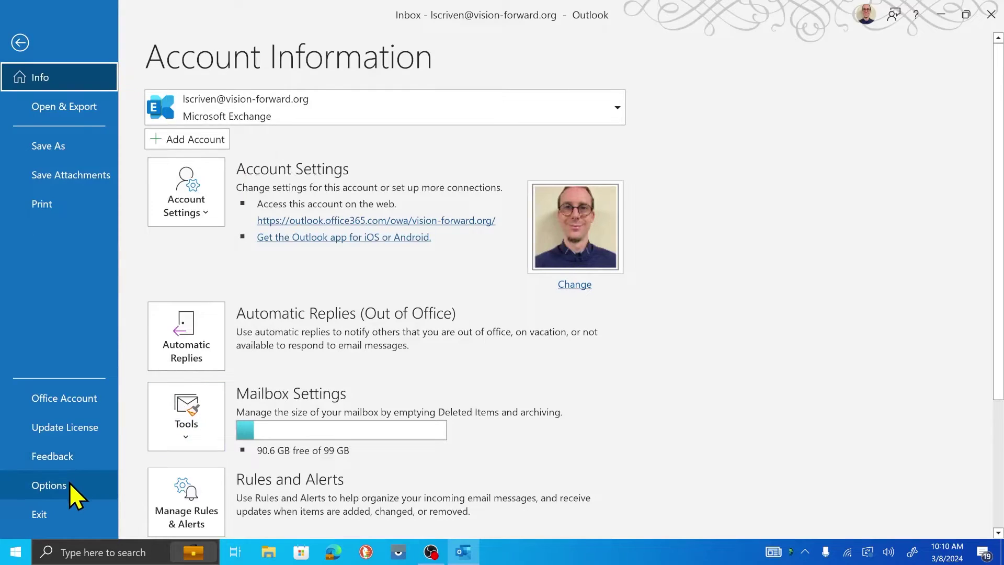
pyautogui.press('alt')
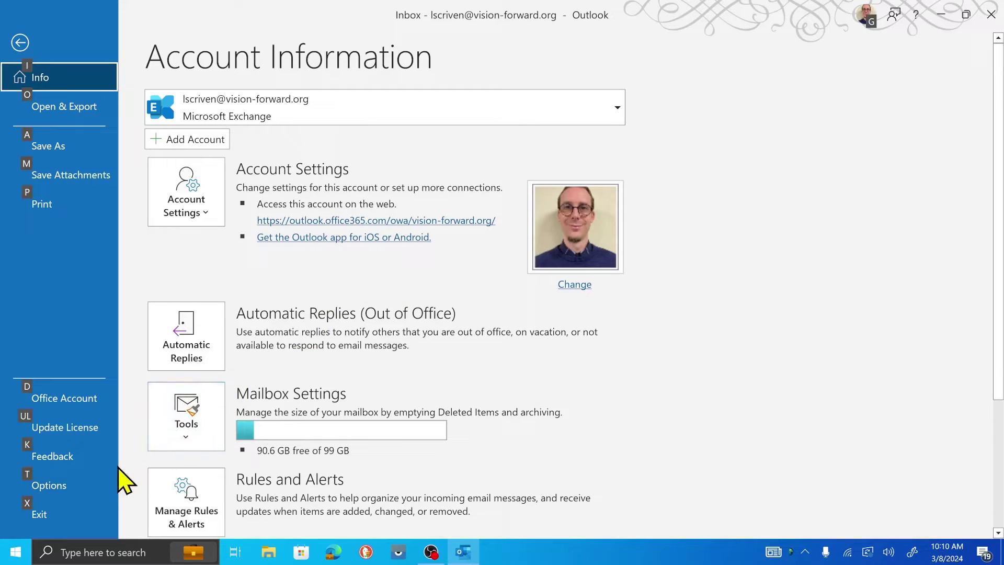
pyautogui.press('Escape')
pyautogui.hotkey('alt', 'f')
pyautogui.press('t')
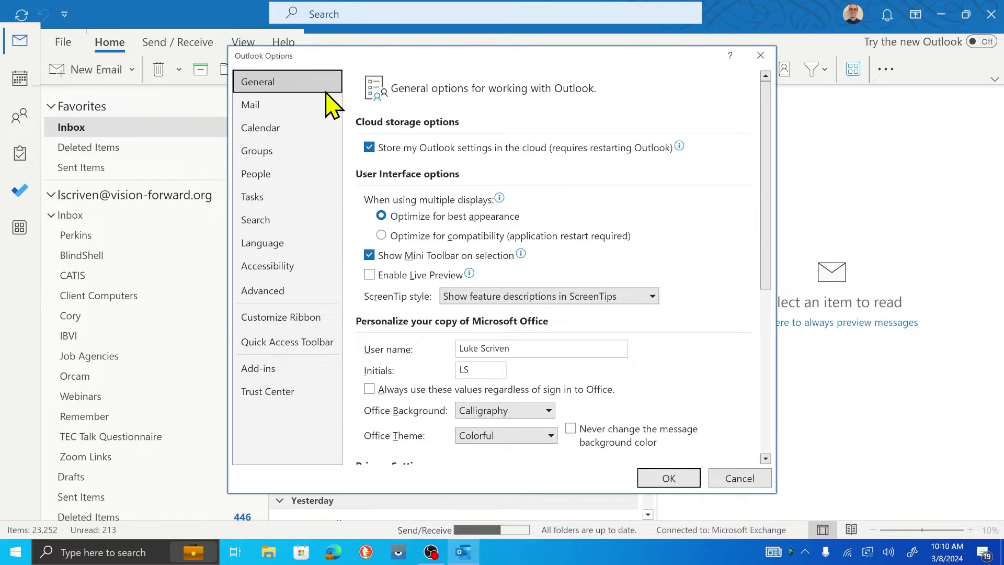
# Step: Go to the Mail page and open the Stationery and Fonts settings
pyautogui.click(299, 110)
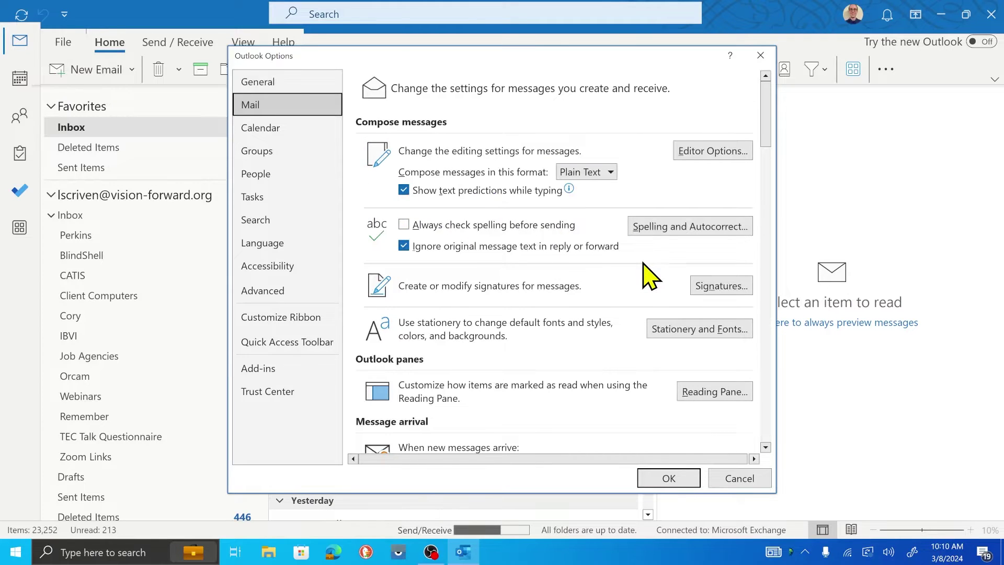
pyautogui.scroll(-1, 651, 277)
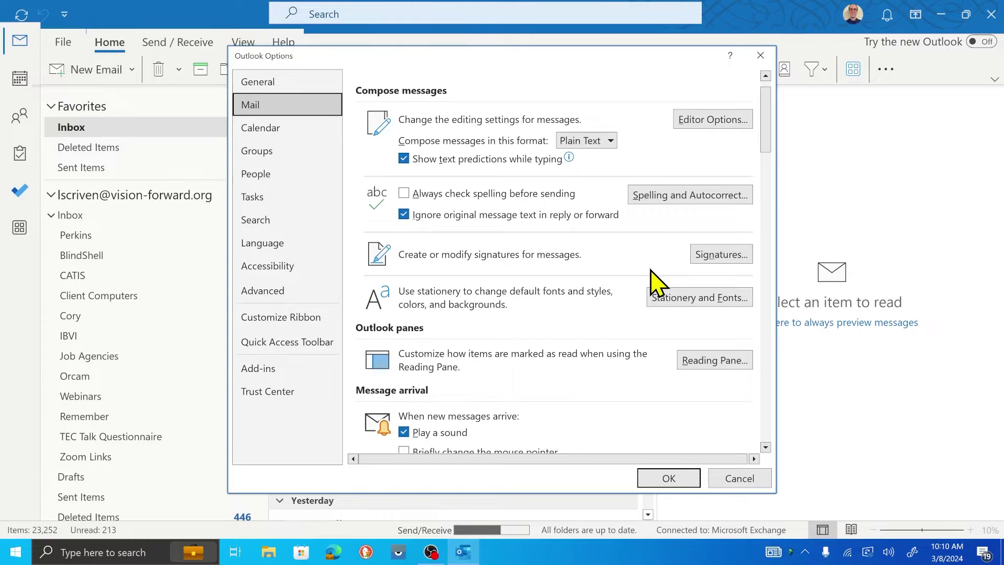
pyautogui.scroll(-2, 655, 282)
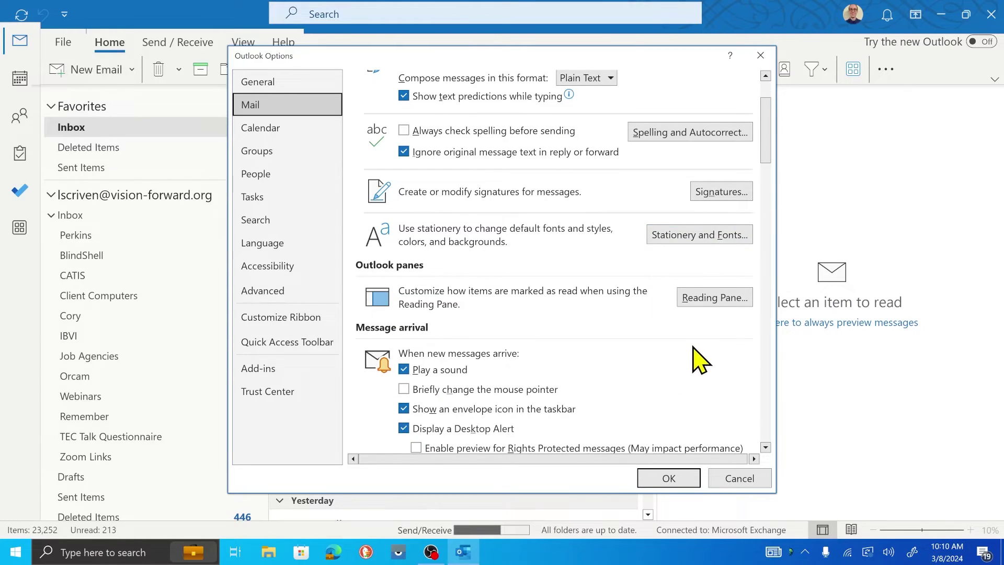
pyautogui.scroll(1, 696, 351)
pyautogui.scroll(1, 696, 352)
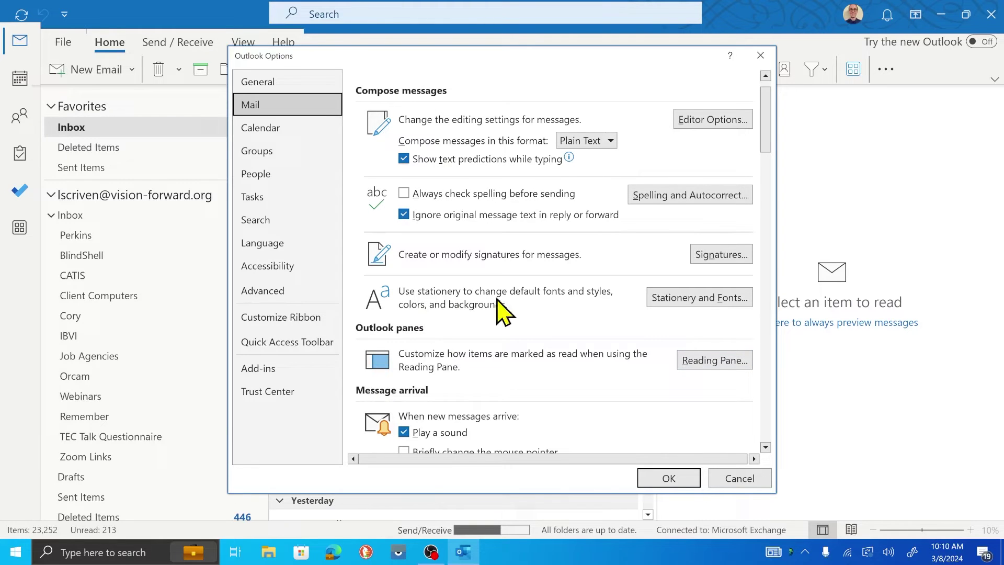
pyautogui.click(696, 298)
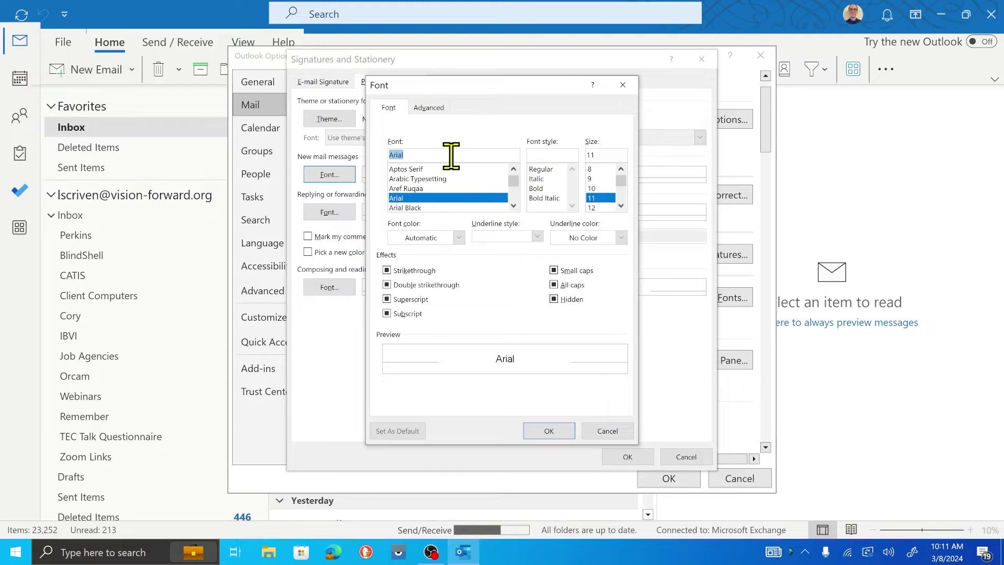
# Step: Set the new-mail font to bold 72-point orange Comic Sans MS and confirm both dialogs
pyautogui.write('com')
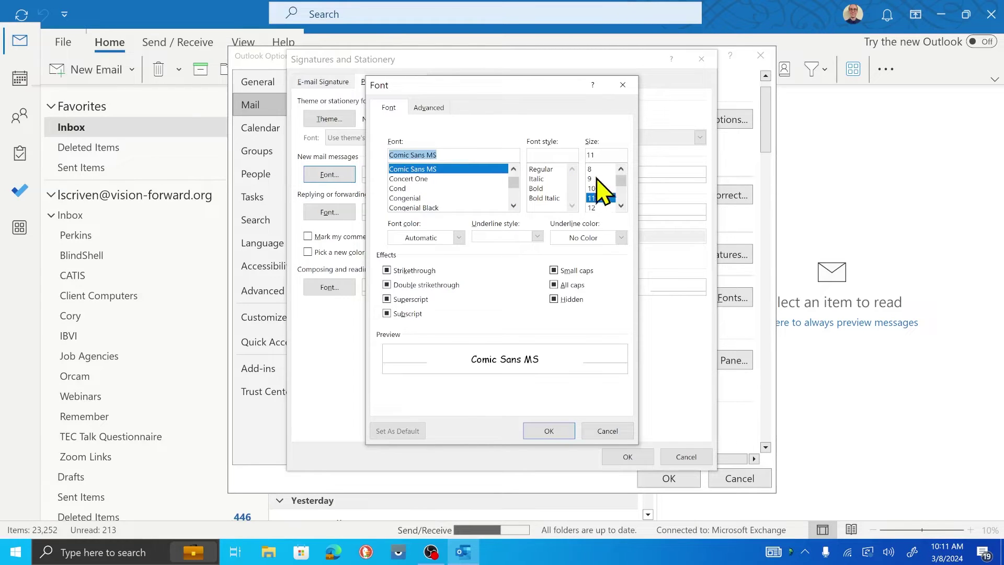
pyautogui.click(548, 190)
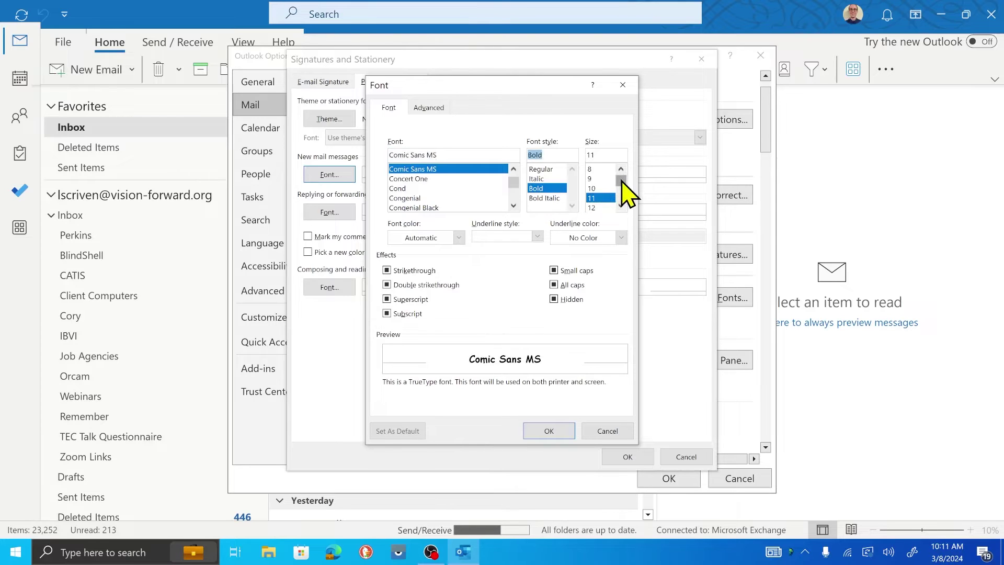
pyautogui.click(601, 197)
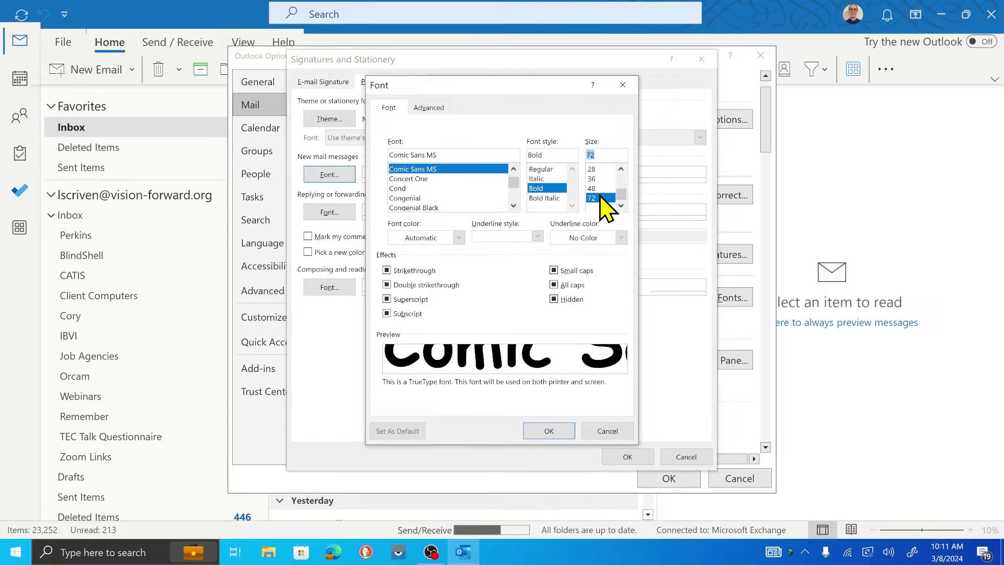
pyautogui.click(459, 238)
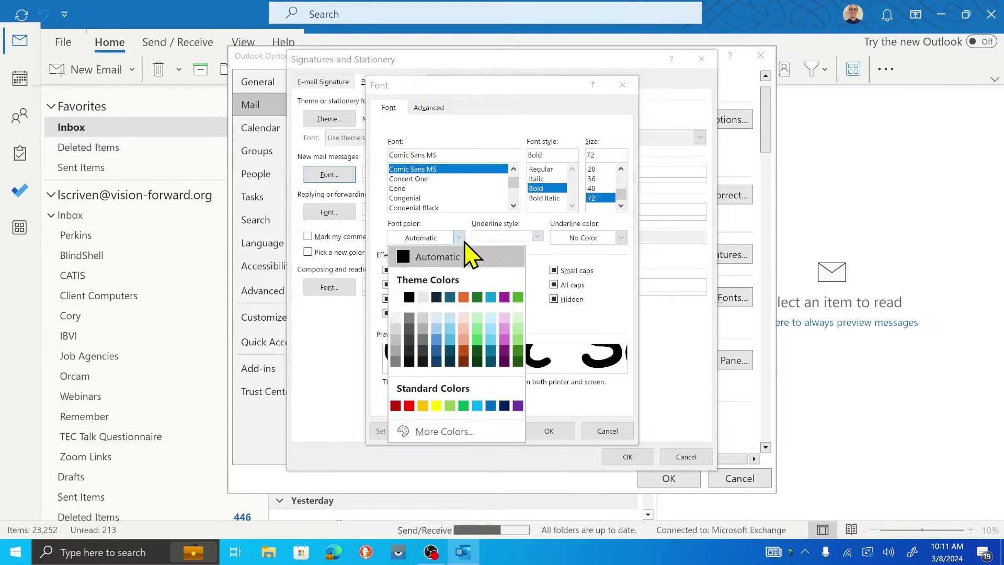
pyautogui.click(463, 298)
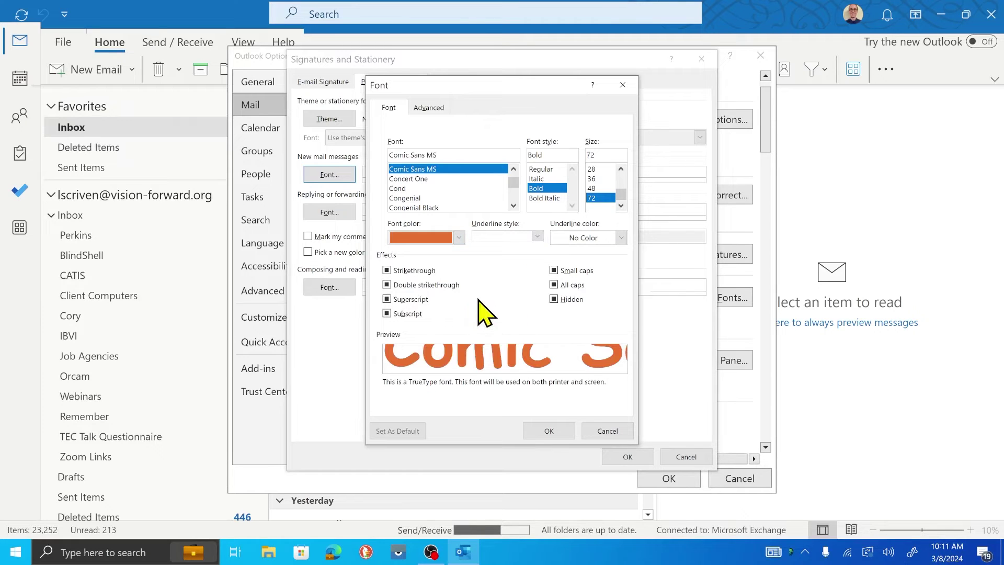
pyautogui.click(560, 437)
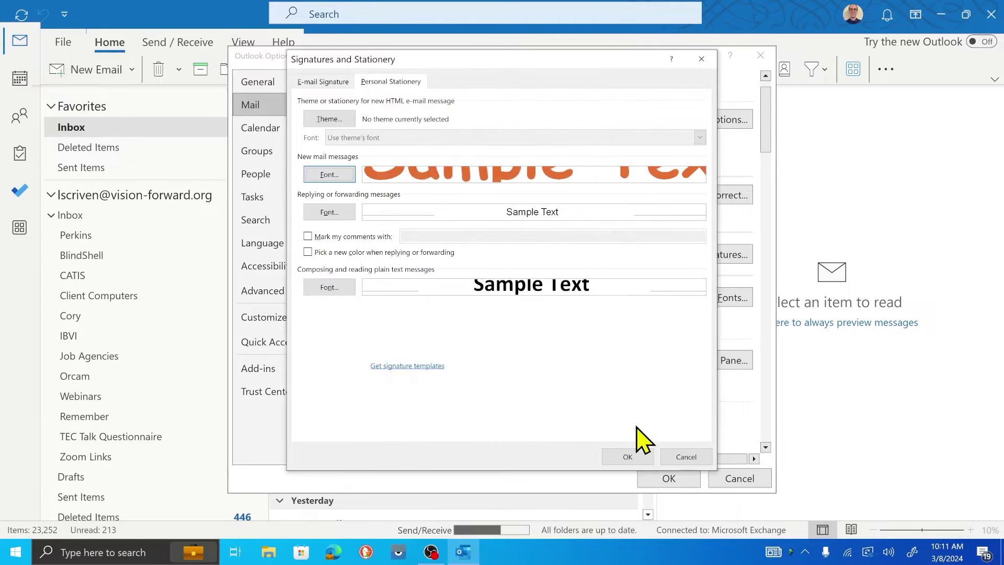
pyautogui.click(628, 456)
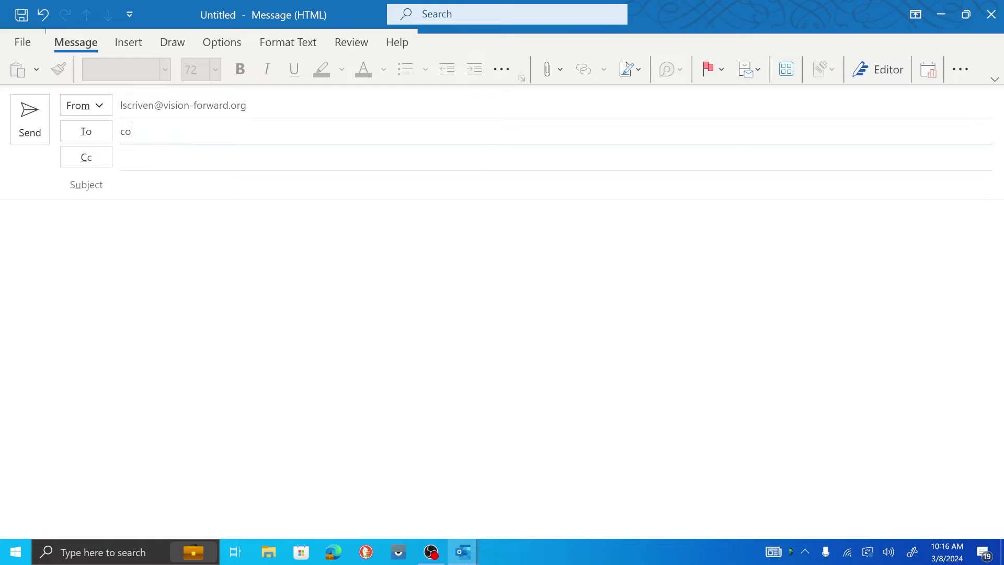
# Step: Address the email to the suggested contact, type a Comic Sans 72 point greeting, and select '72 point'
pyautogui.write('ry')
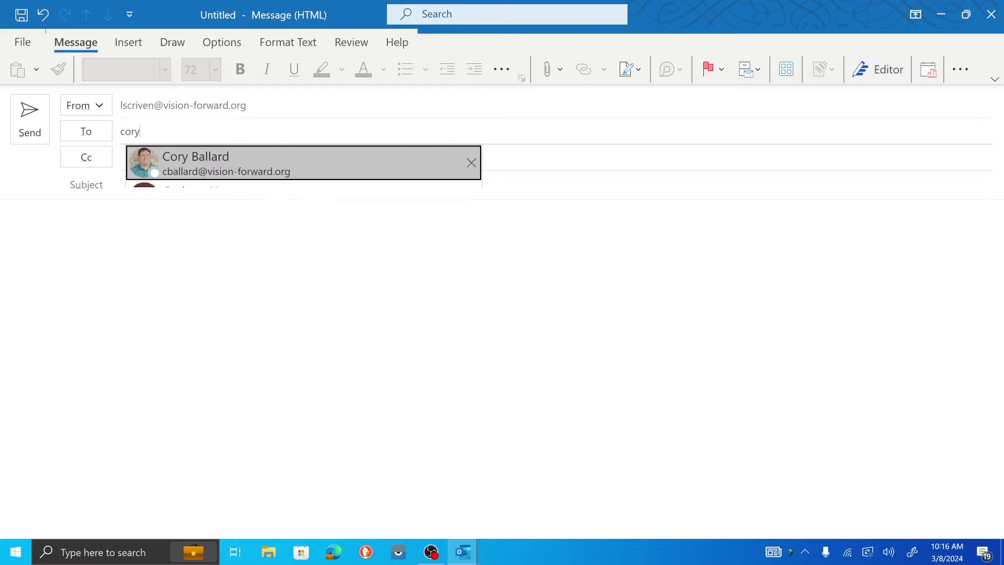
pyautogui.press('Return')
pyautogui.click(121, 184)
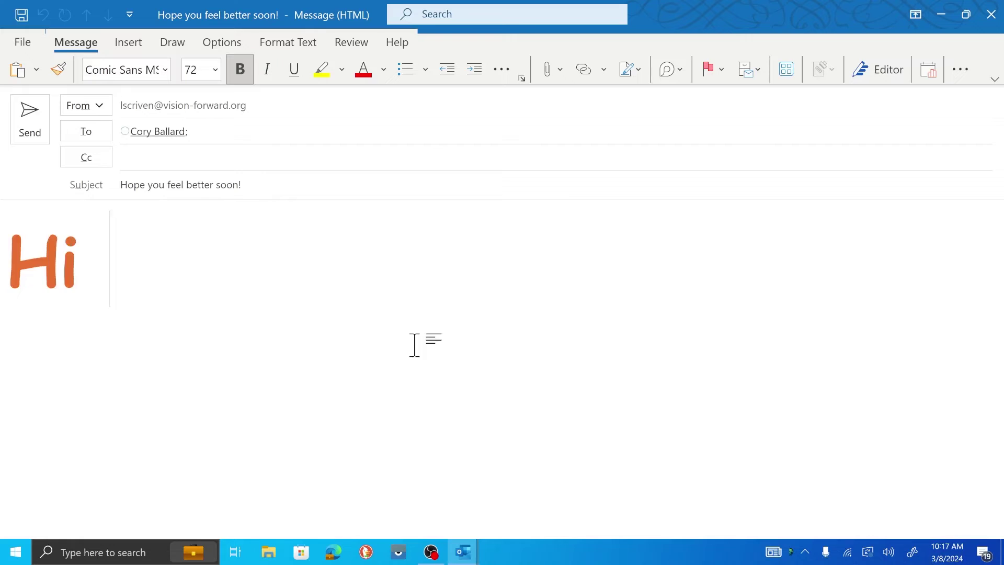
pyautogui.write('COry, this is ')
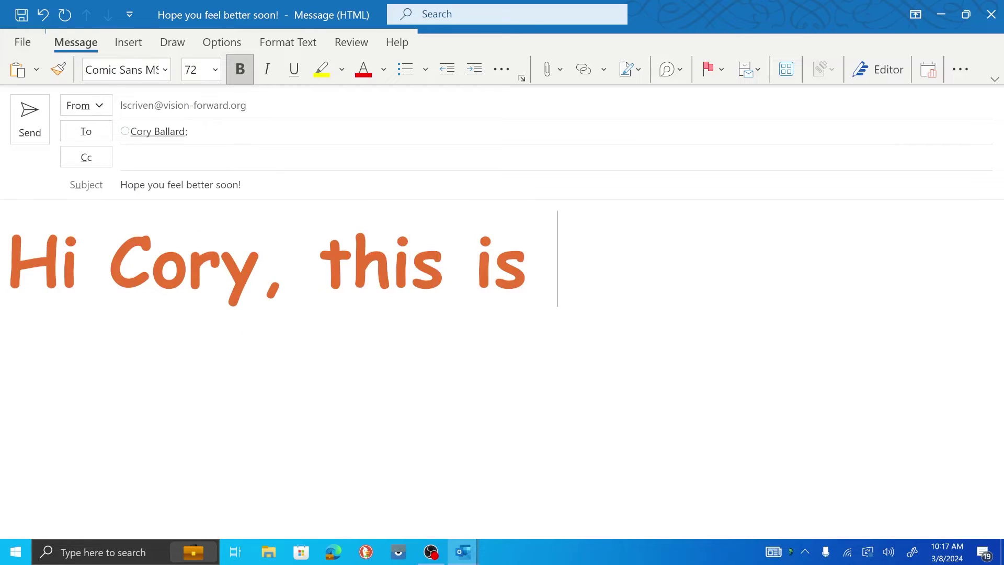
pyautogui.write('in Comic San')
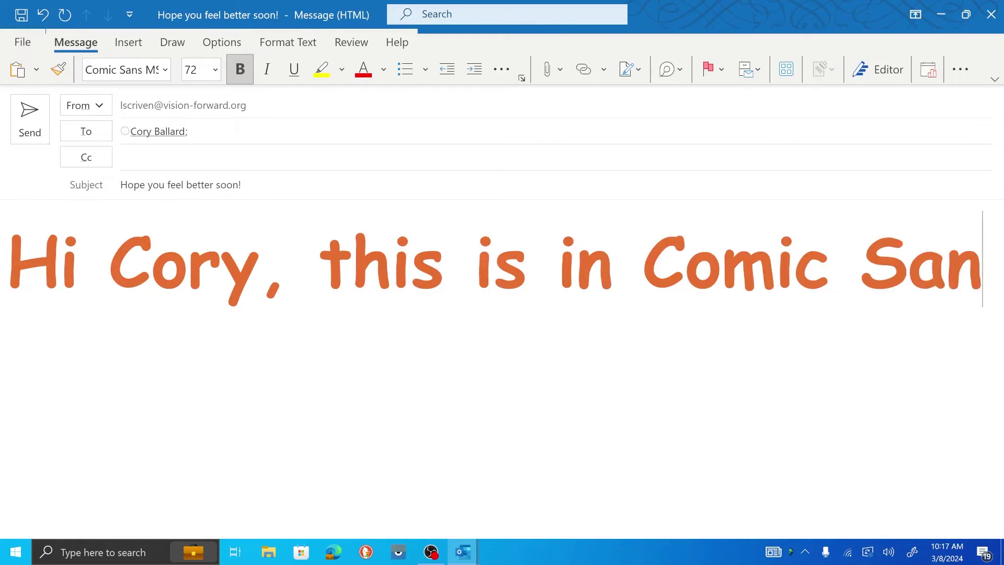
pyautogui.write('s 72 point')
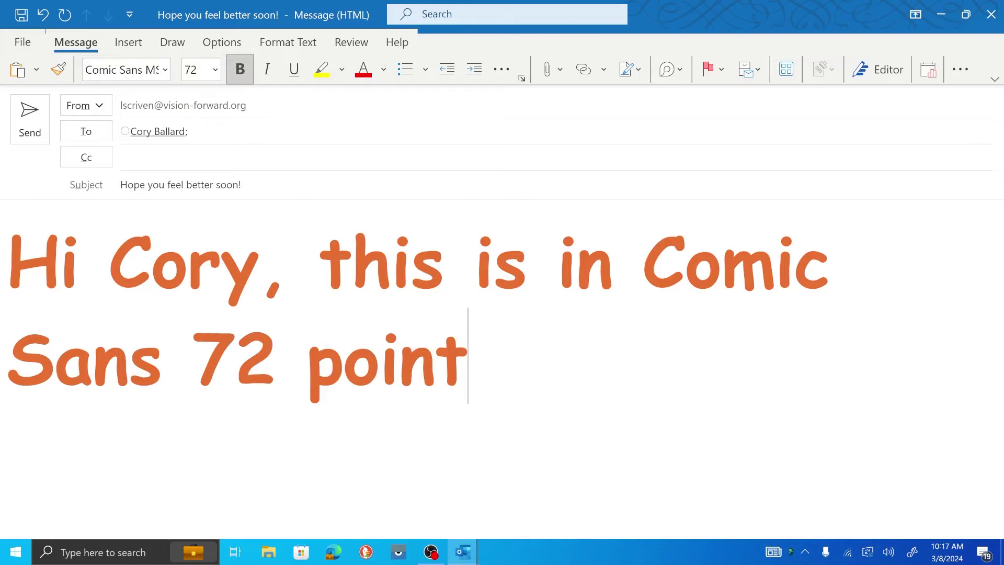
pyautogui.write(' font. Yay!')
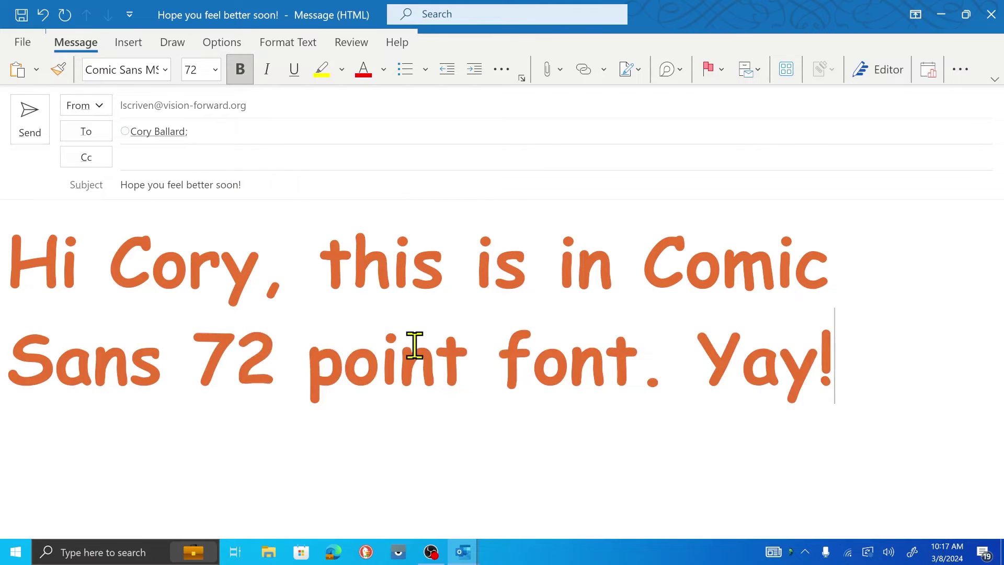
pyautogui.moveTo(193, 355); pyautogui.dragTo(415, 345)
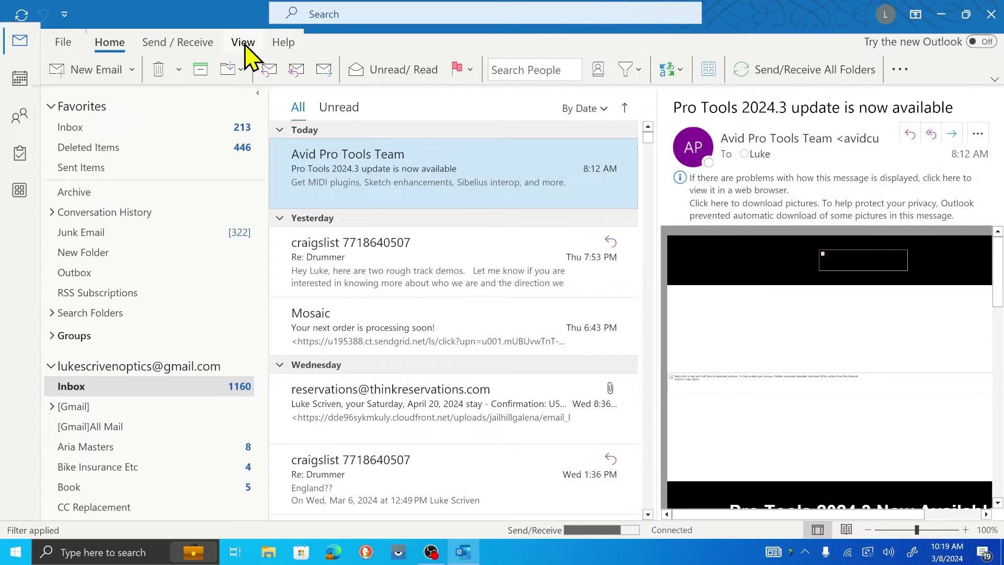
# Step: Set View > Layout > Reading Pane to Off
pyautogui.click(244, 43)
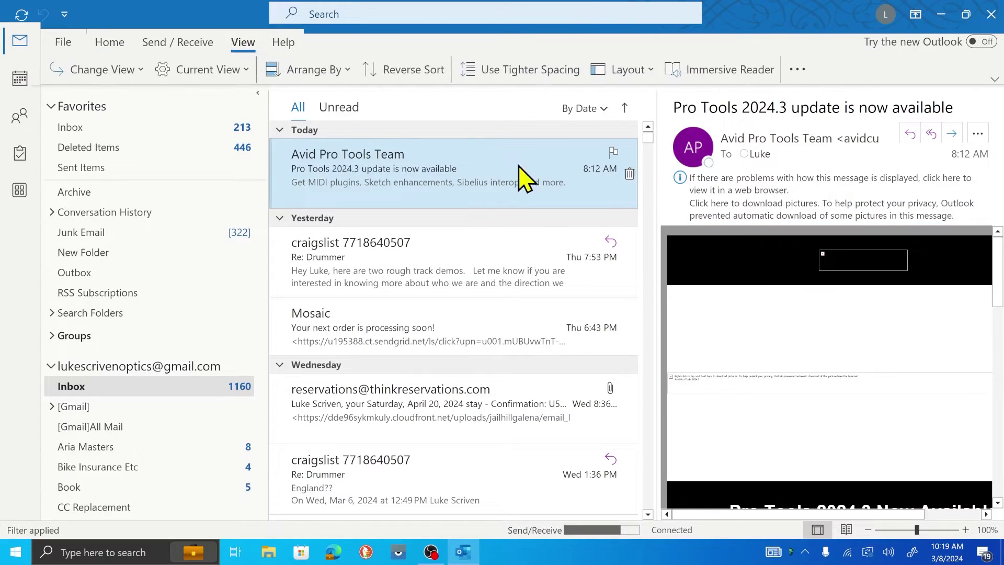
pyautogui.click(647, 71)
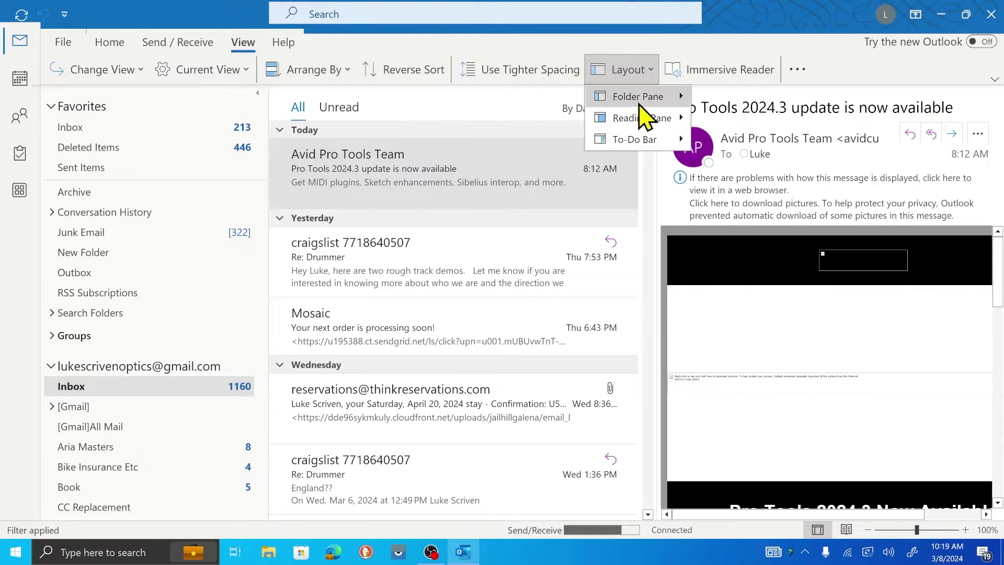
pyautogui.moveTo(664, 128)
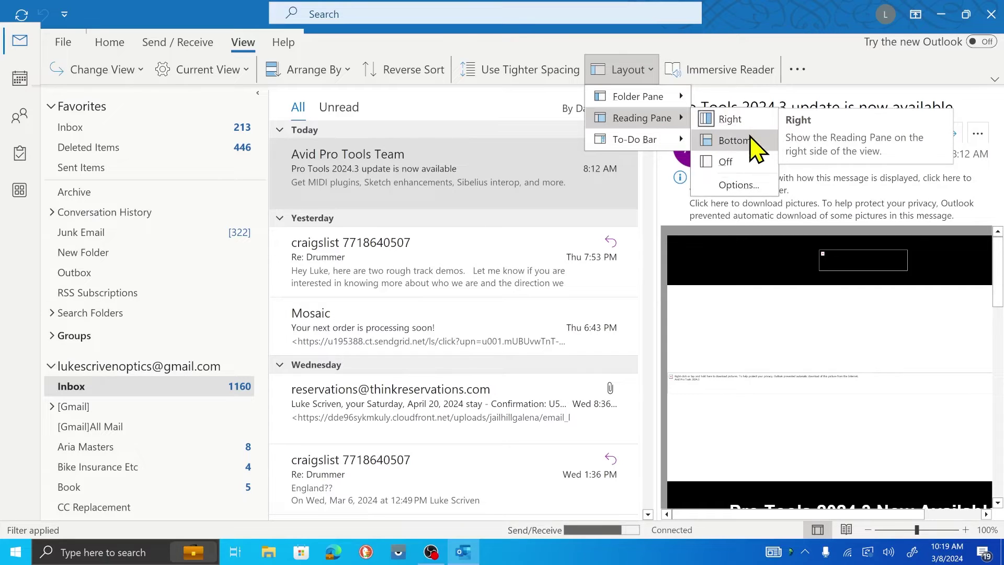
pyautogui.click(747, 165)
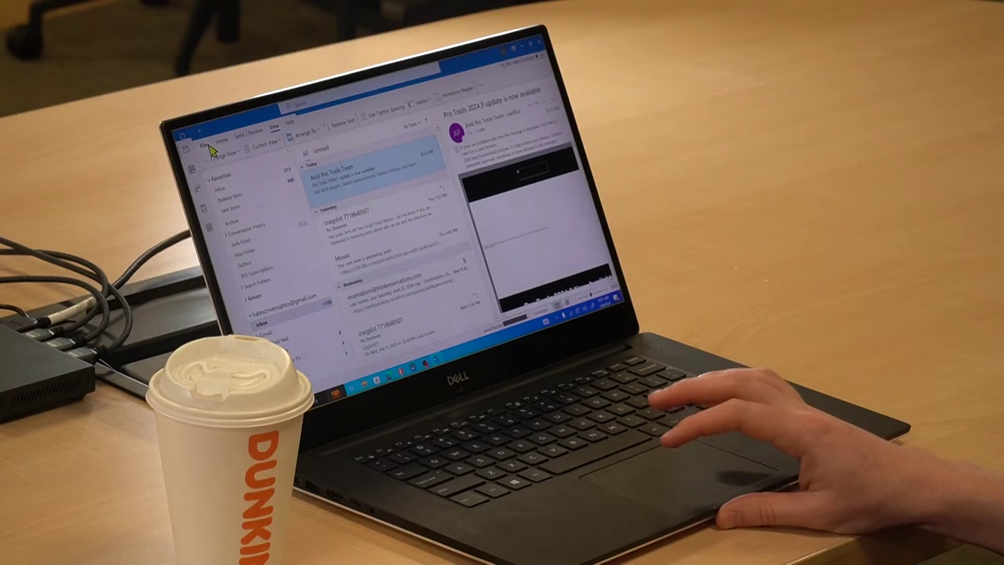
# Step: Review 'Always check spelling before sending' in Mail options, then start a new email with Ctrl+N
pyautogui.click(208, 147)
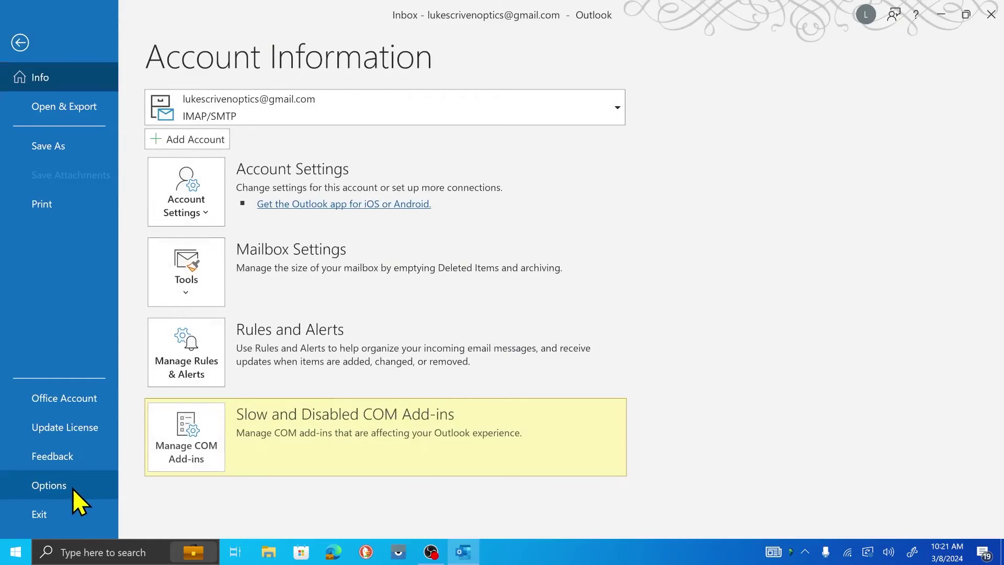
pyautogui.press('Escape')
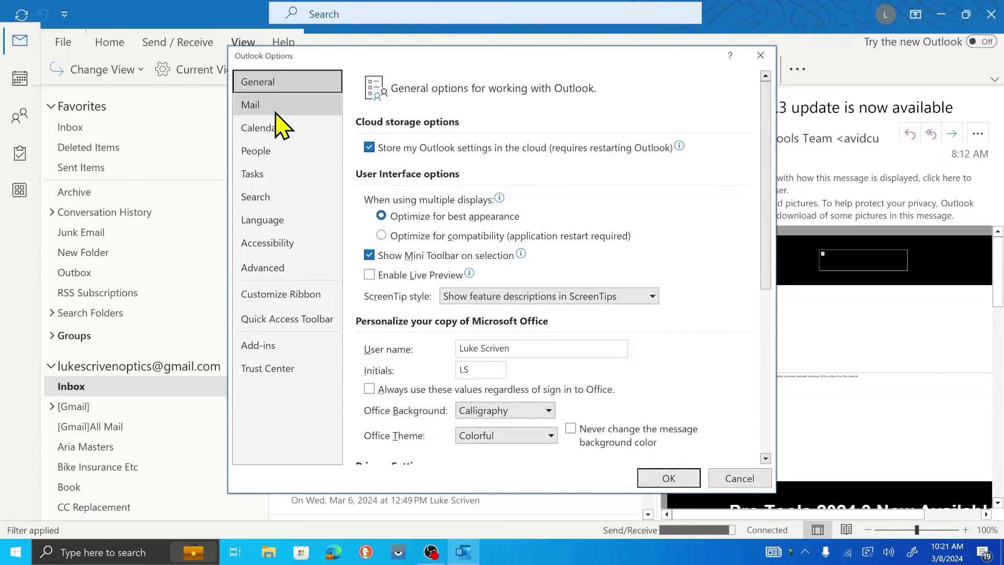
pyautogui.click(251, 105)
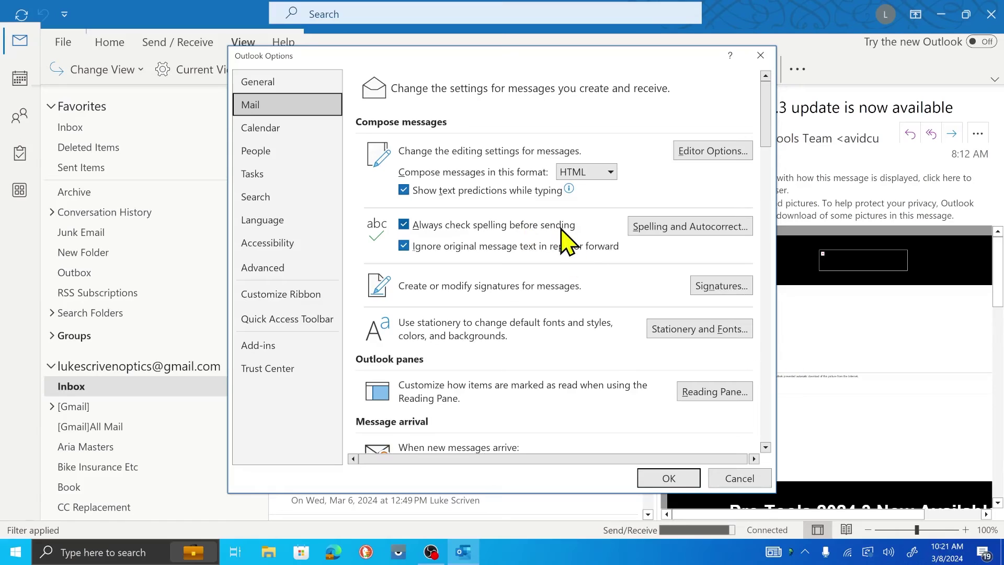
pyautogui.click(660, 479)
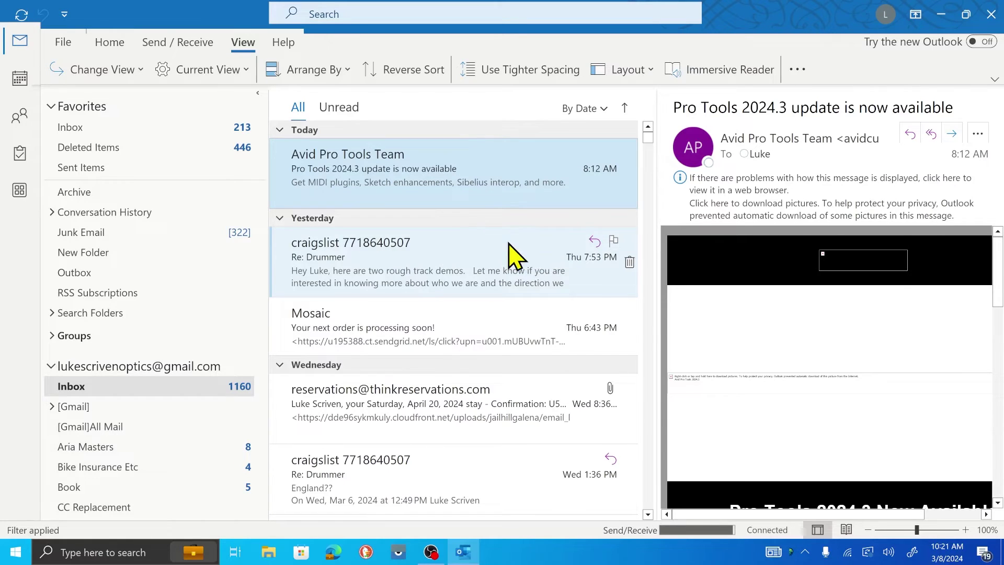
pyautogui.hotkey('ctrl', 'n')
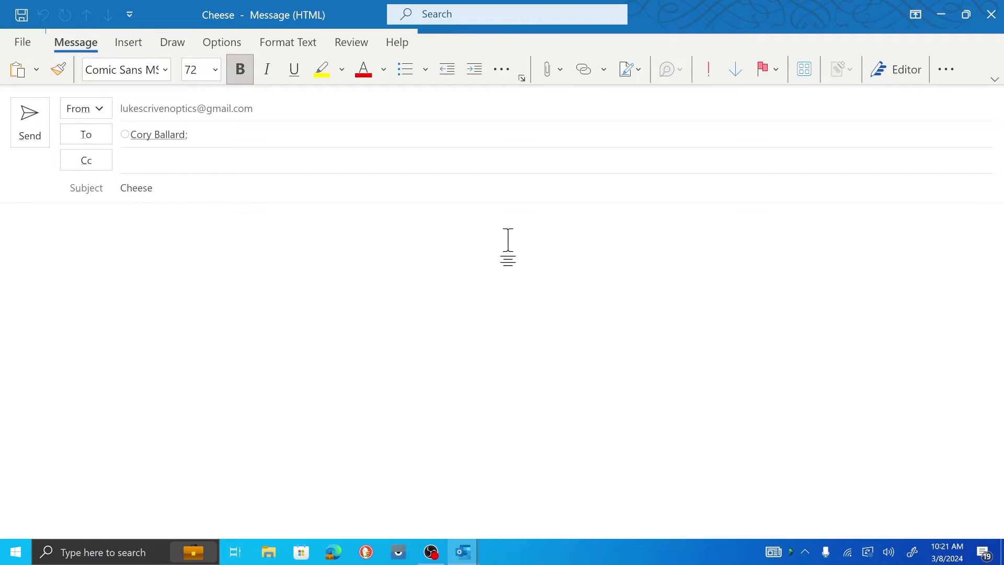
# Step: Type 'I lik chese, do yu lik chese?' in the message body and ignore the flagged 'lik' once
pyautogui.write('I ')
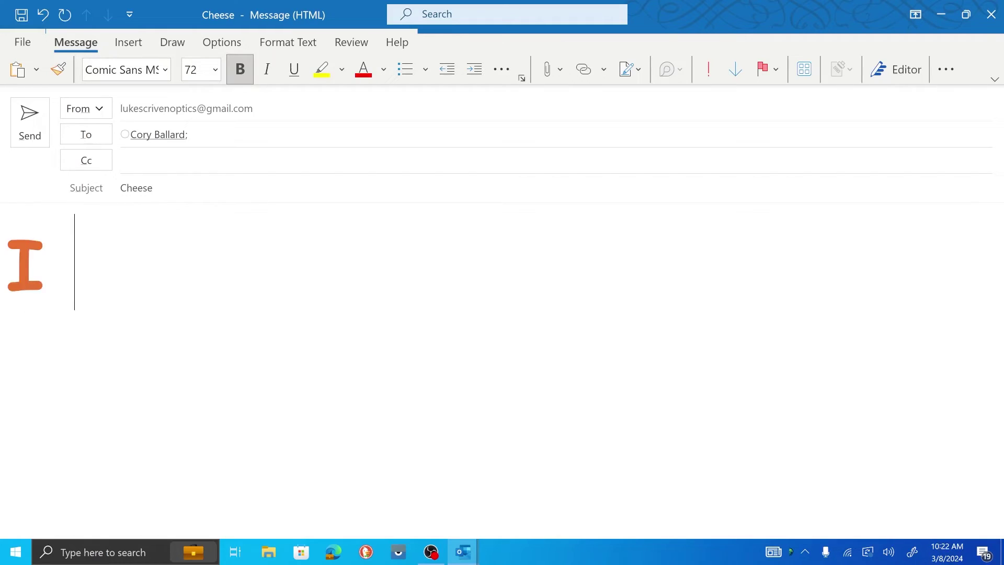
pyautogui.write('lik chese')
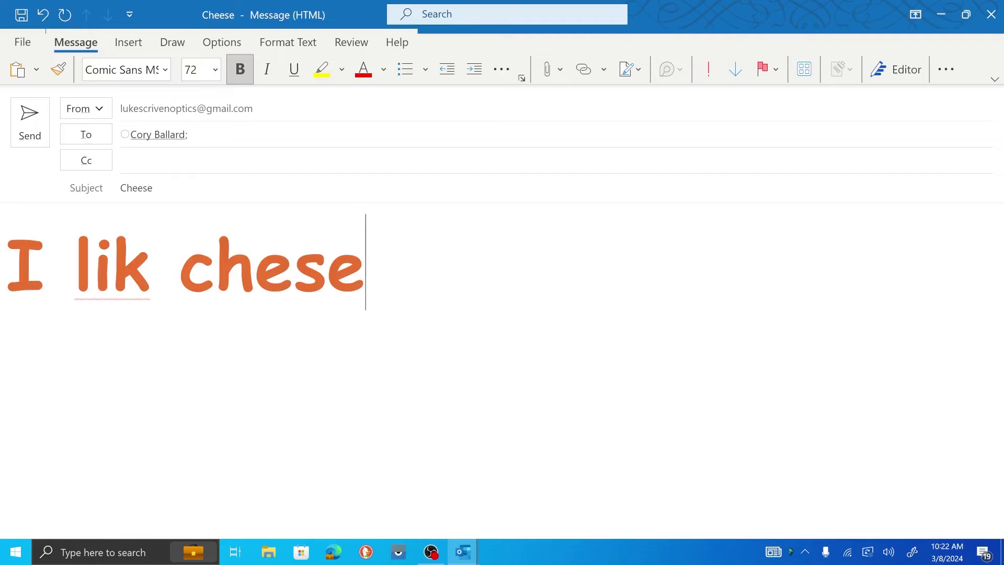
pyautogui.write(', do yu ')
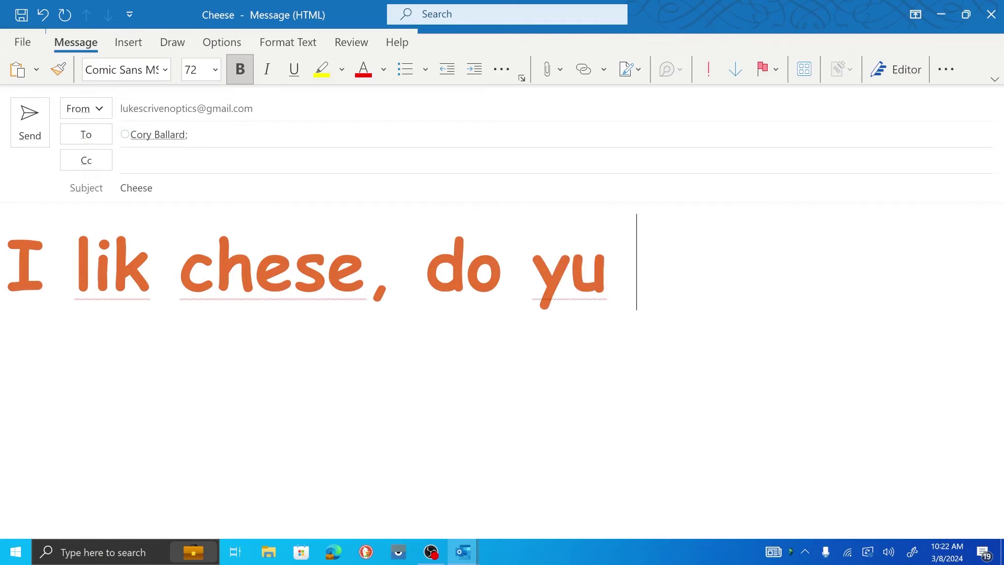
pyautogui.write('lik')
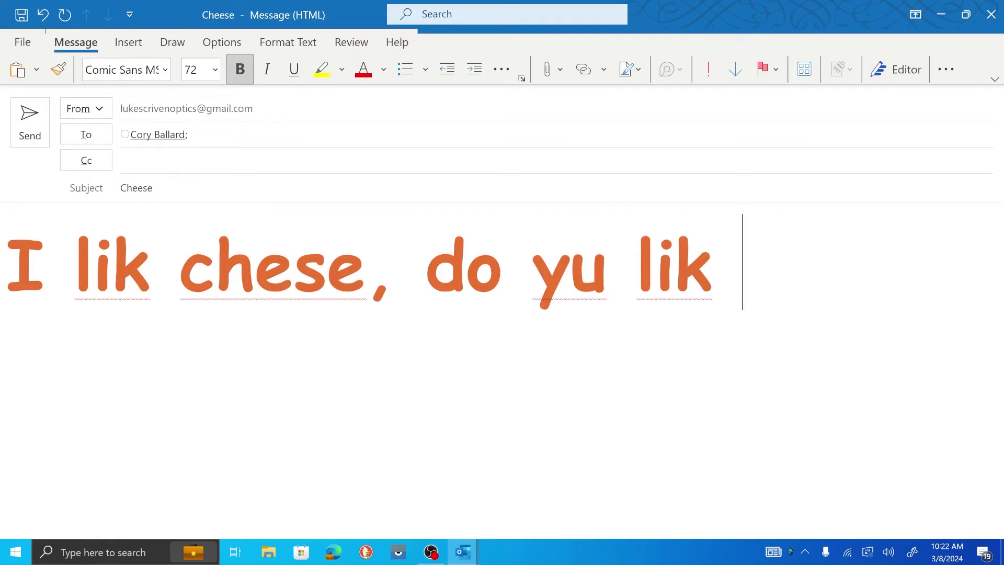
pyautogui.write(' chese?')
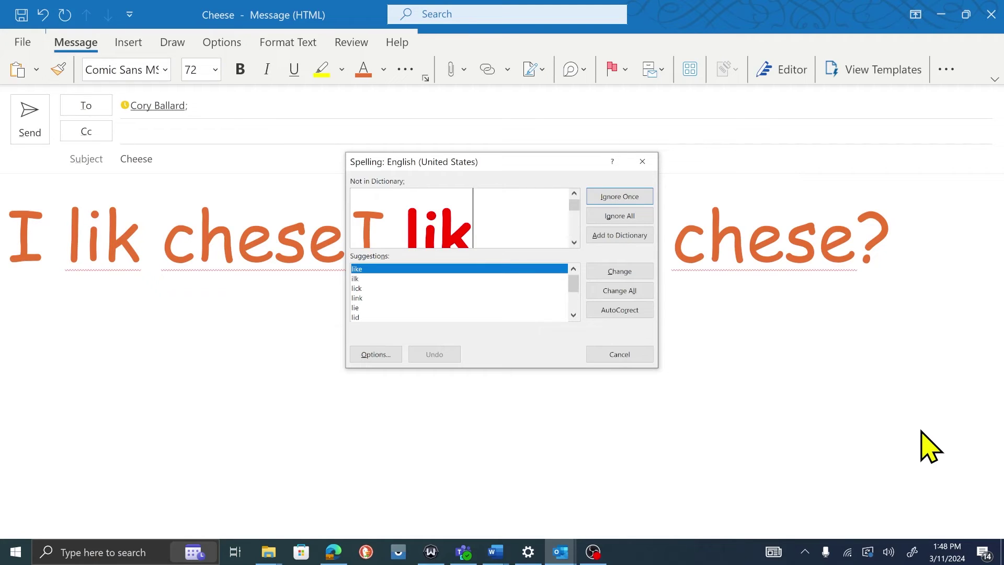
pyautogui.press('Return')
pyautogui.press('Return')
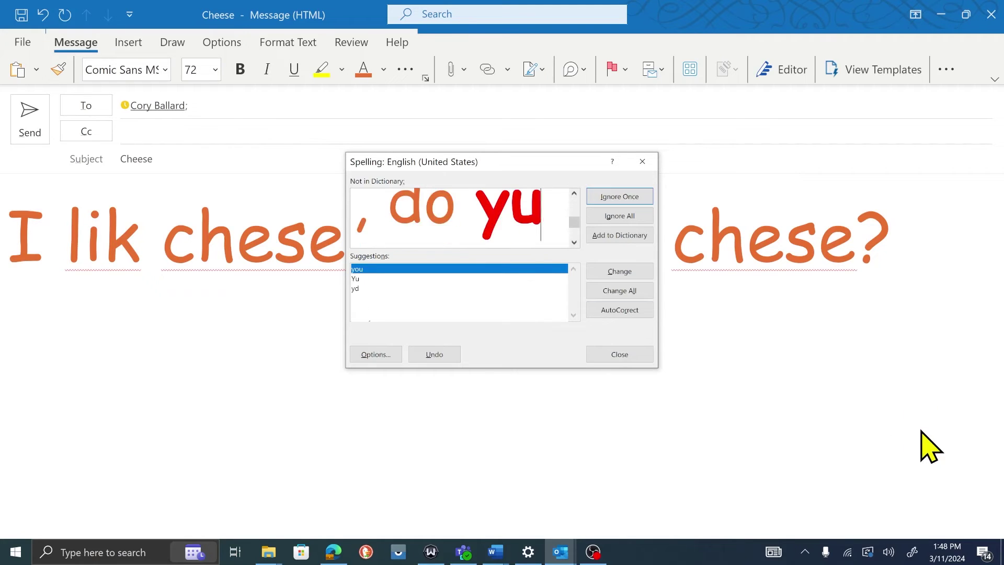